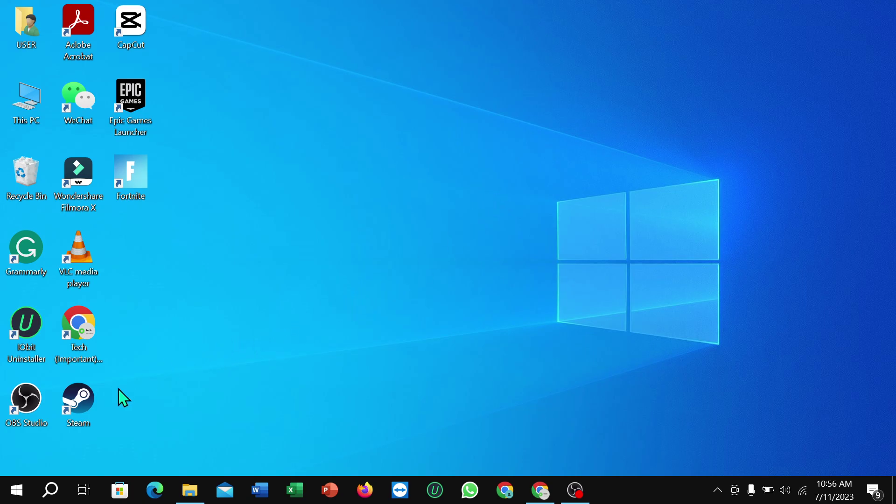
# Open Device Manager and start a driver update for the HD WebCam under Cameras.
pyautogui.rightClick(17, 494)
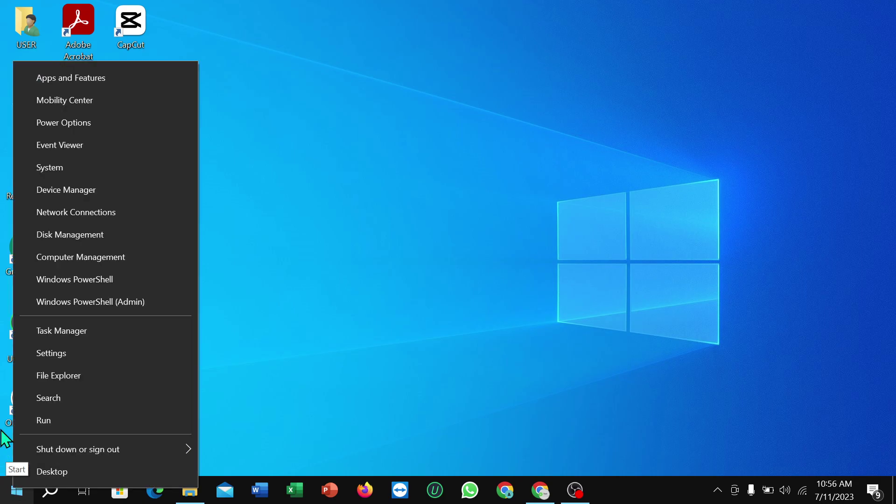
pyautogui.click(80, 192)
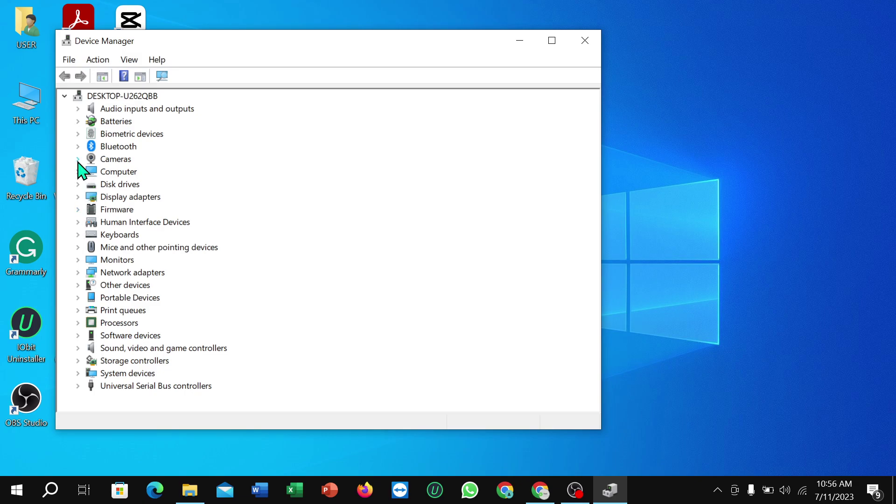
pyautogui.click(77, 159)
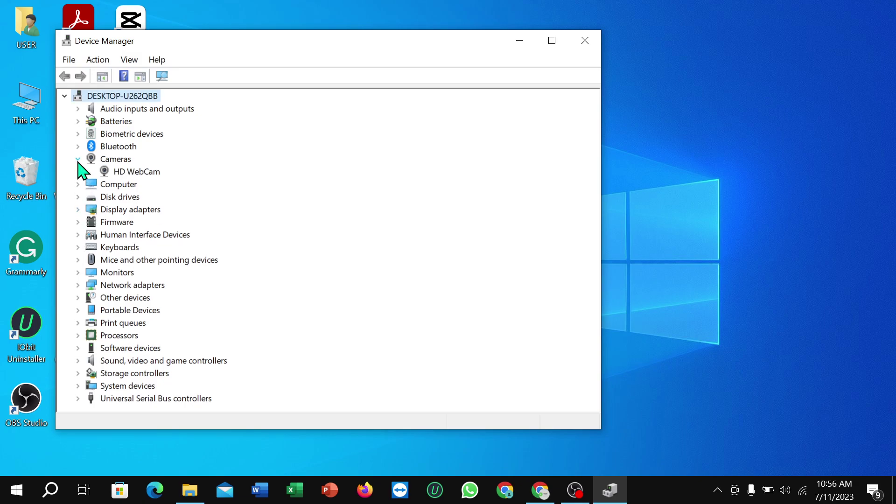
pyautogui.click(145, 181)
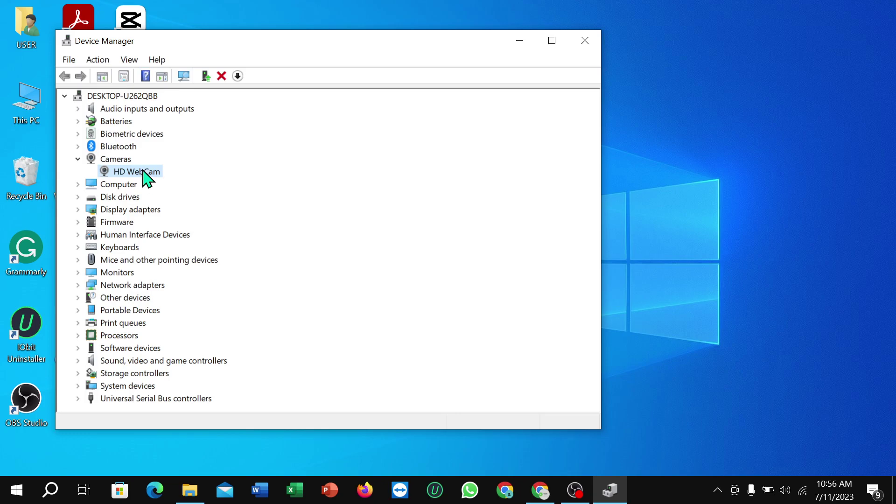
pyautogui.rightClick(140, 174)
pyautogui.click(225, 184)
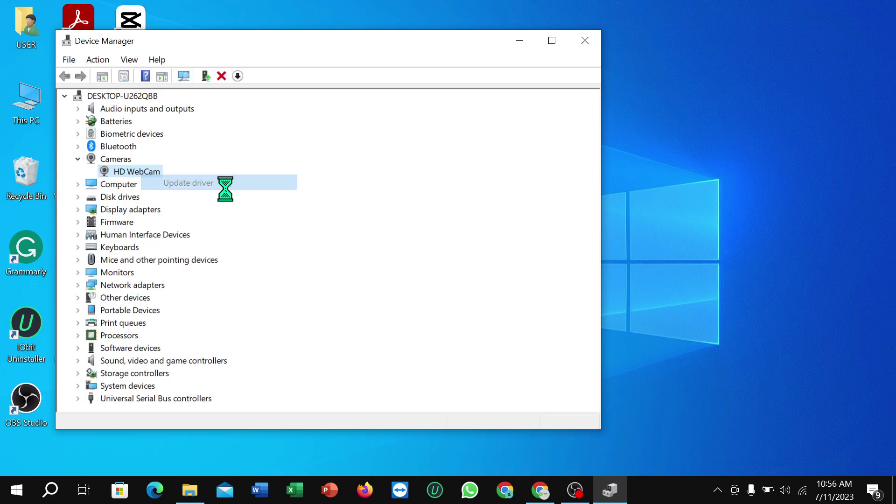
pyautogui.click(217, 220)
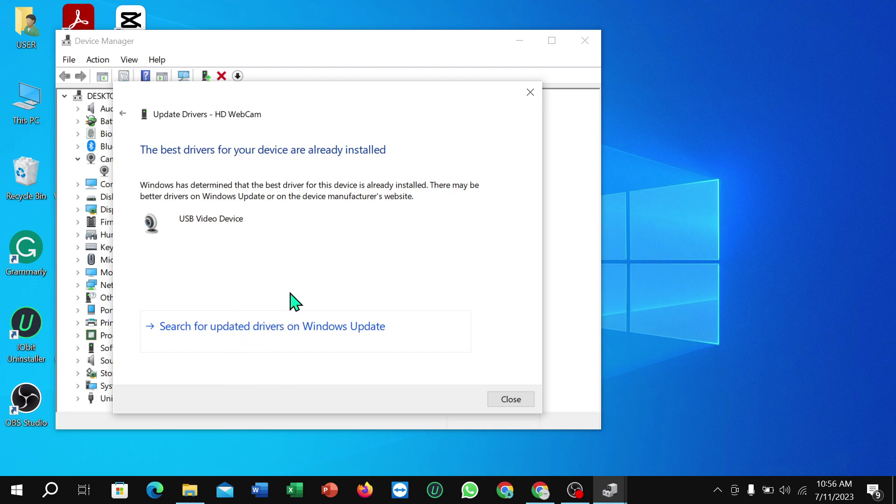
# Close the Update Drivers results dialog and the Device Manager window.
pyautogui.click(498, 402)
pyautogui.click(587, 42)
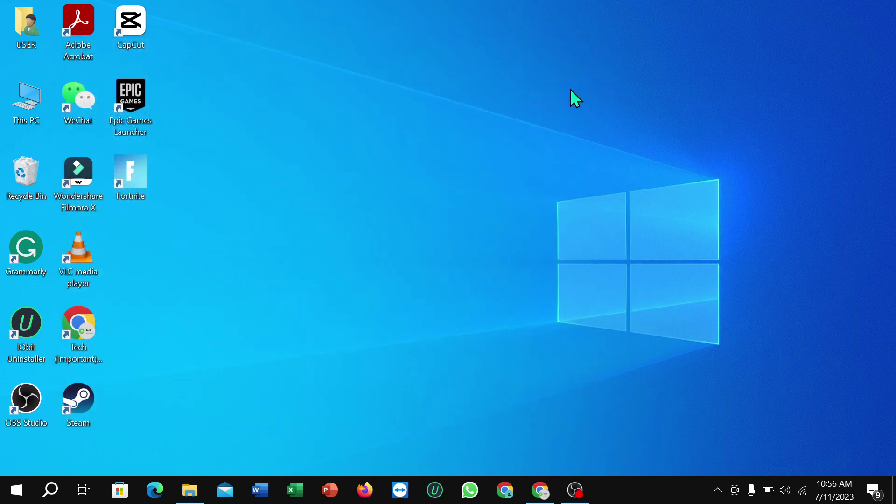